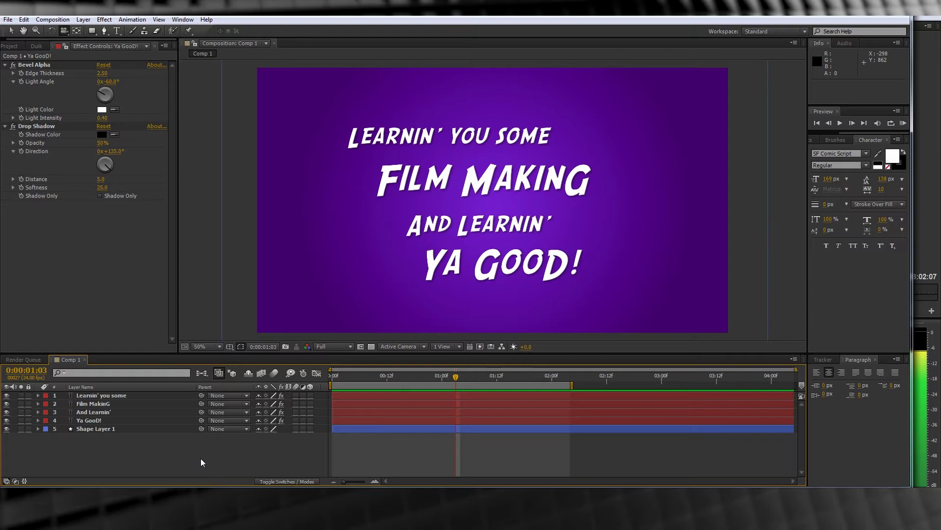
Drag the lower three title layers' bars right so each line starts a few frames later
click(86, 395)
click(88, 403)
click(90, 412)
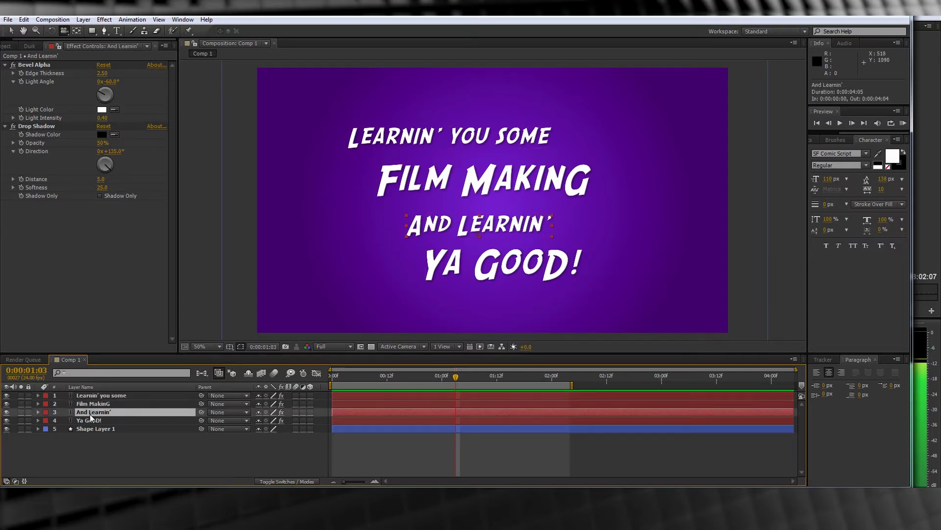
click(92, 421)
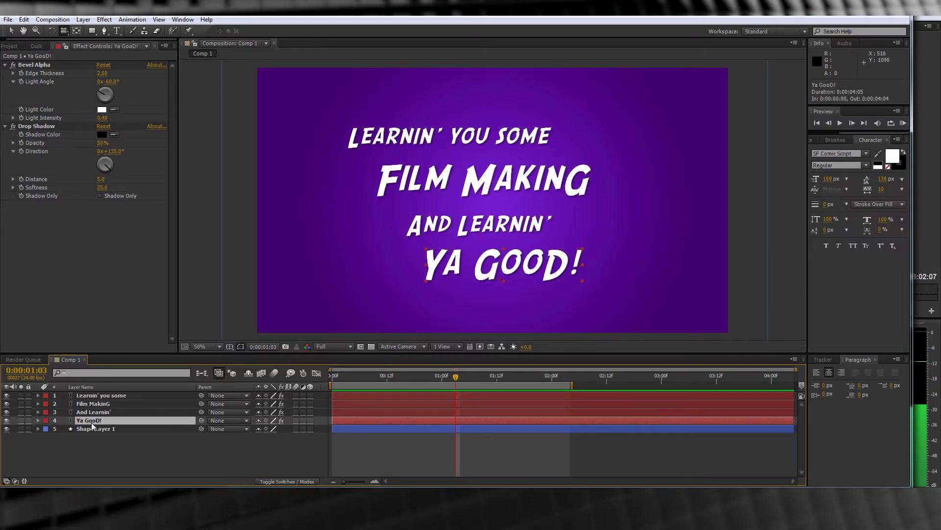
click(98, 396)
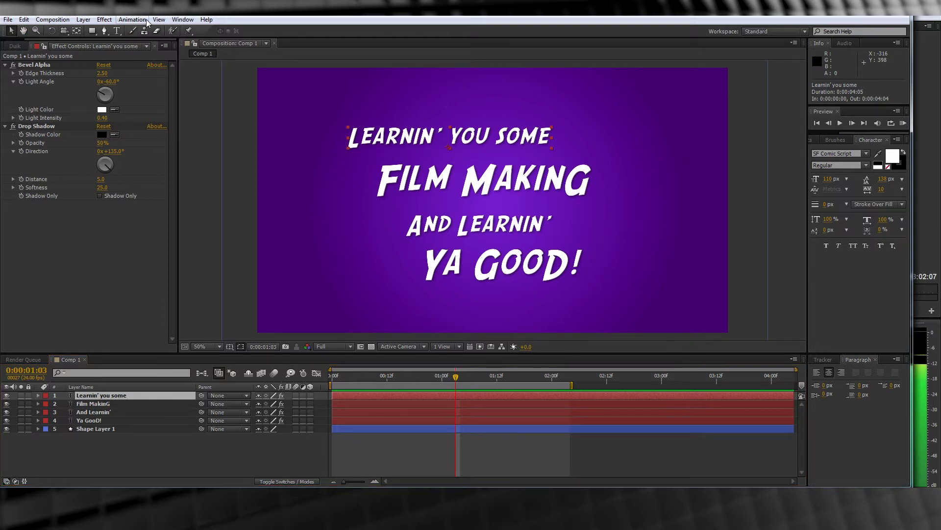
drag(354, 401, 442, 423)
Open Animation Composer from the Window menu to show its transition preset folders
click(182, 19)
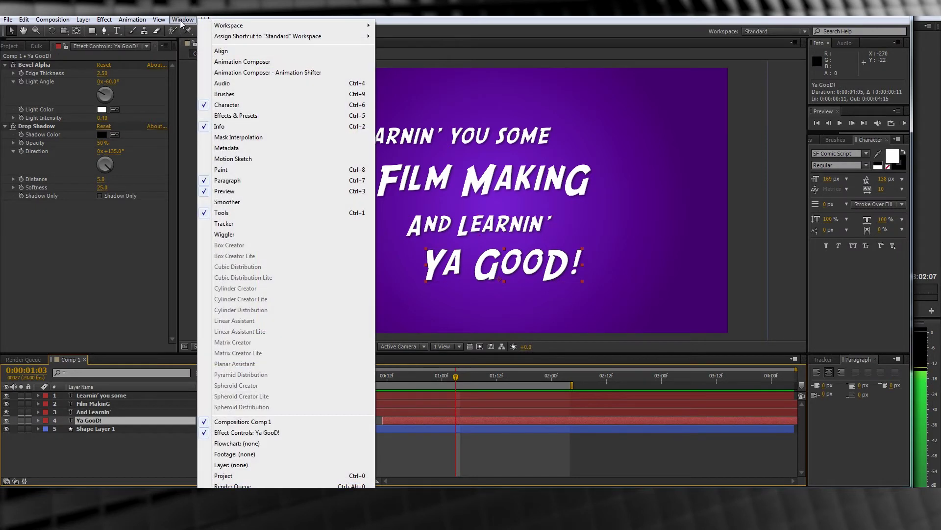
click(213, 63)
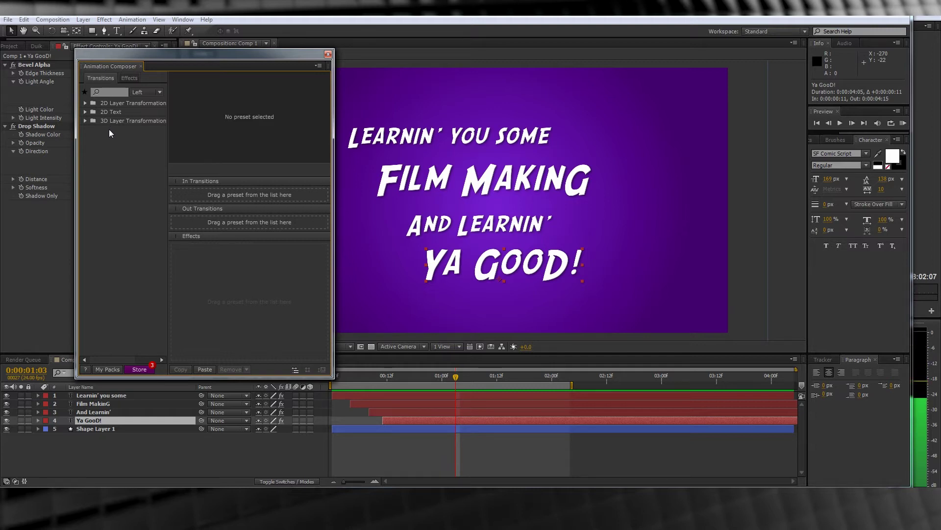
Apply 2D Text > Animate Lines Position & Scale Randomly 1 as the in-transition on 'Learnin' you some'
click(99, 395)
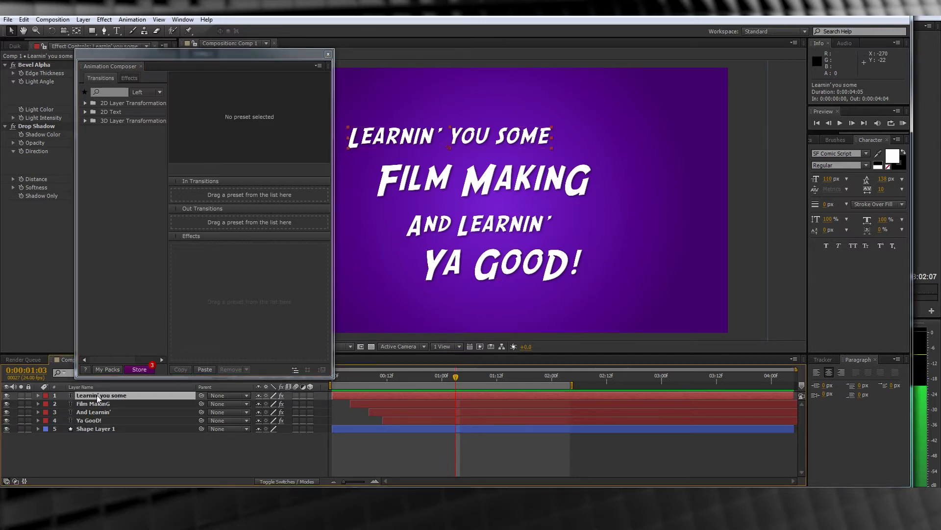
click(86, 112)
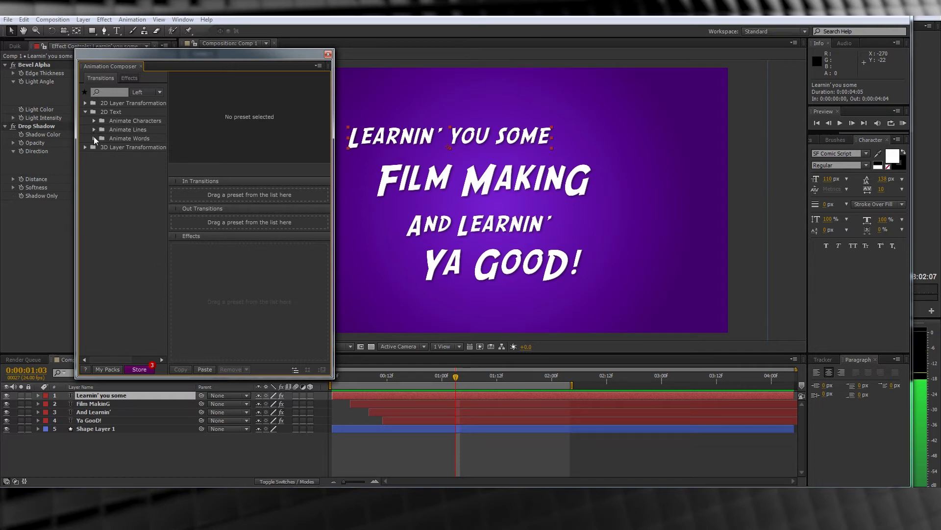
click(94, 130)
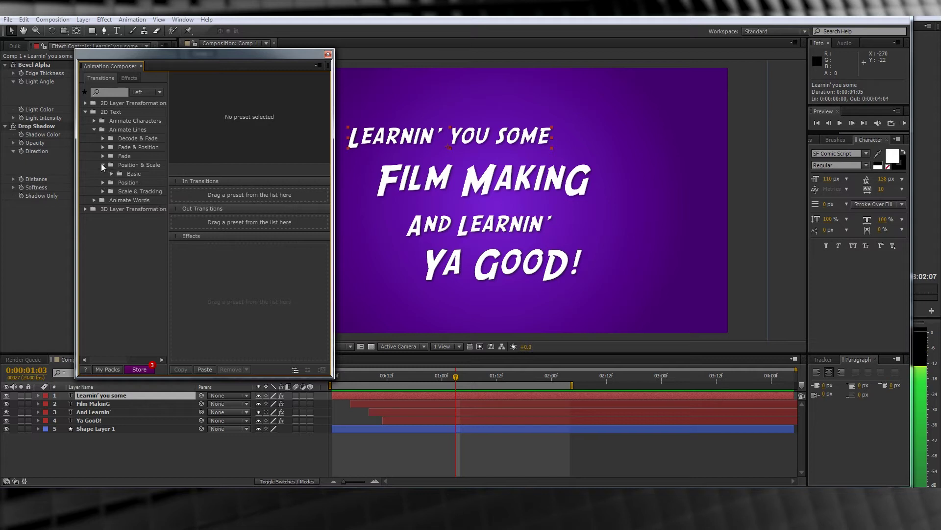
click(145, 183)
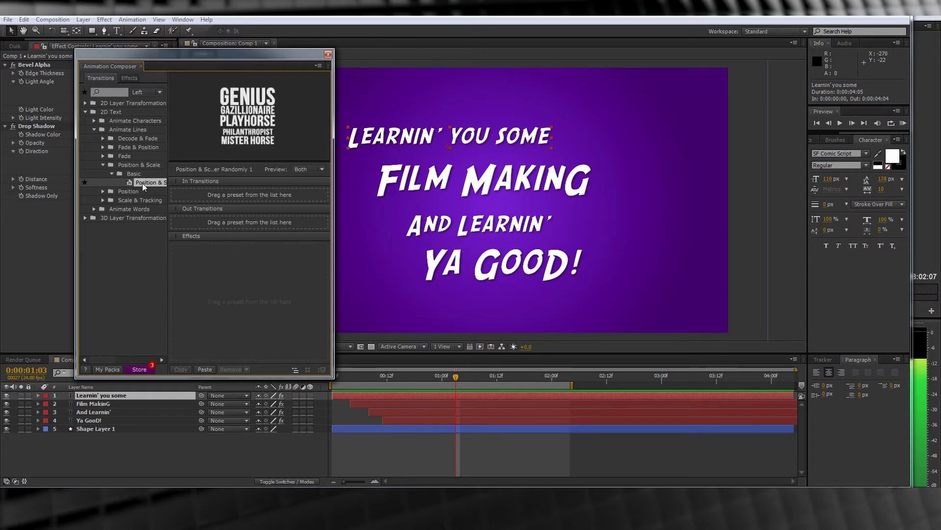
drag(145, 184, 216, 196)
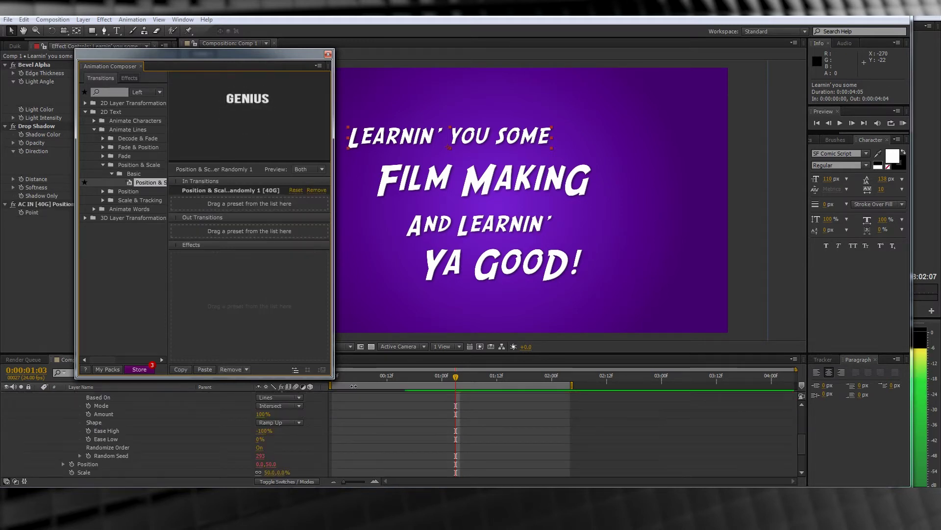
drag(353, 372, 479, 377)
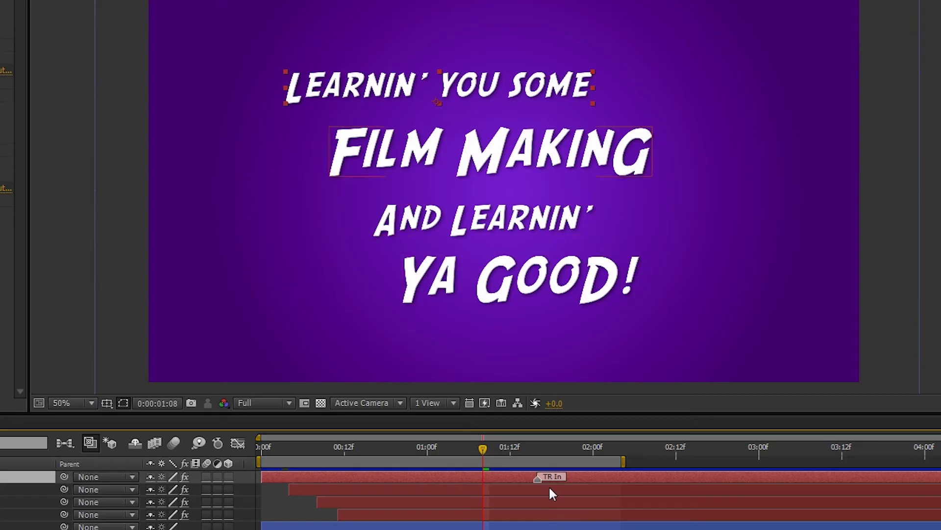
Move the top line's TR In marker to about two seconds, then preview the title animation
drag(537, 479, 467, 479)
drag(332, 442, 464, 447)
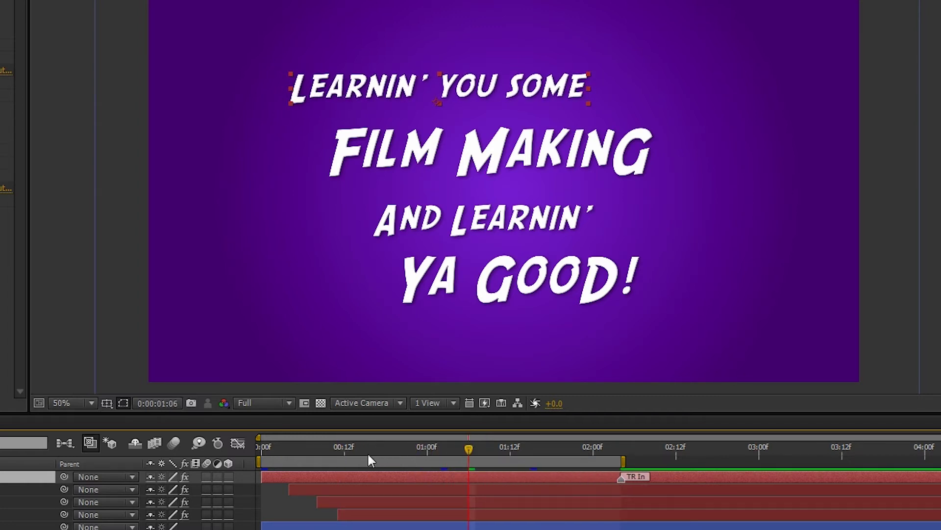
key(space)
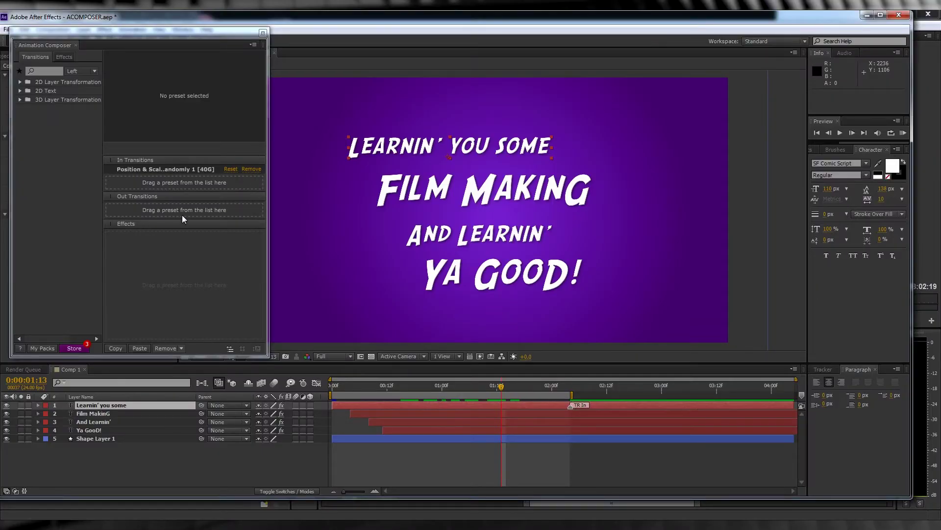
Copy the top line's in-transition onto the other three title lines, then preview
click(185, 170)
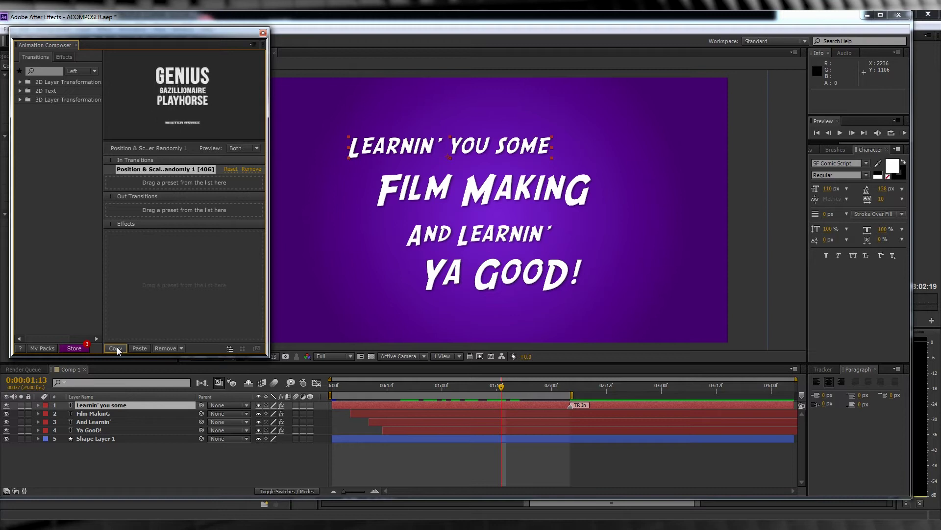
click(97, 415)
shift+click(98, 431)
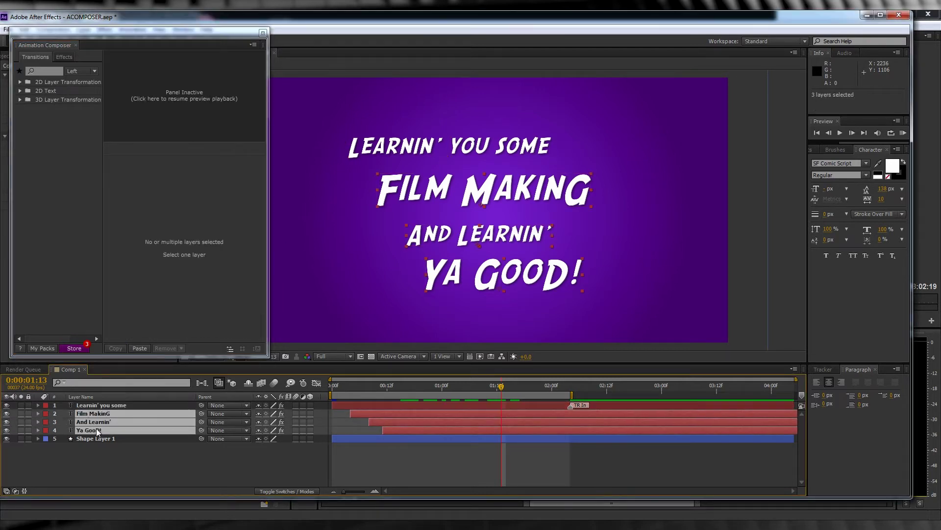
click(140, 349)
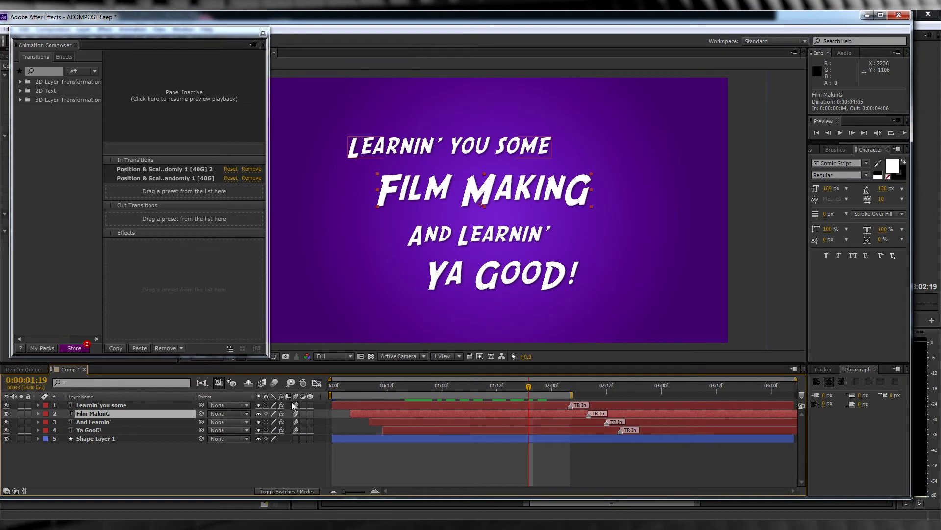
click(302, 466)
key(space)
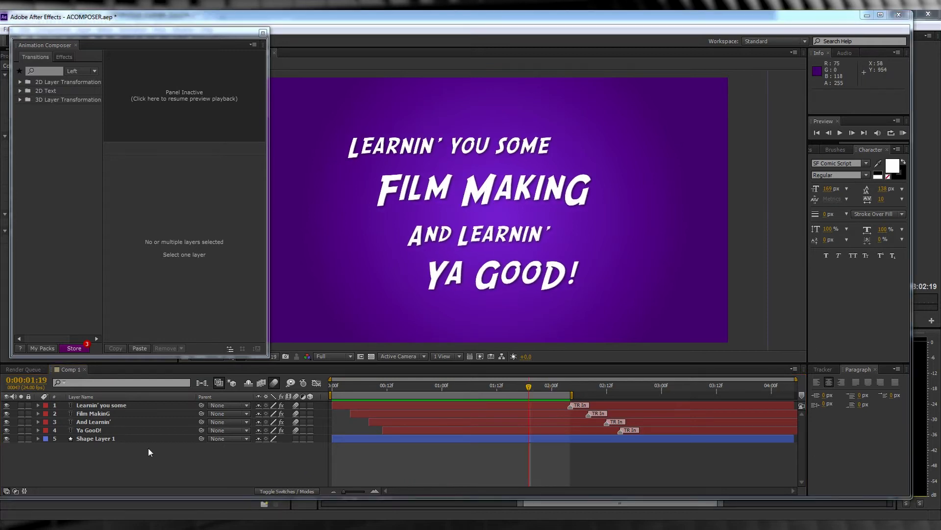
Remove both in-transitions from the Film MakinG layer
click(101, 413)
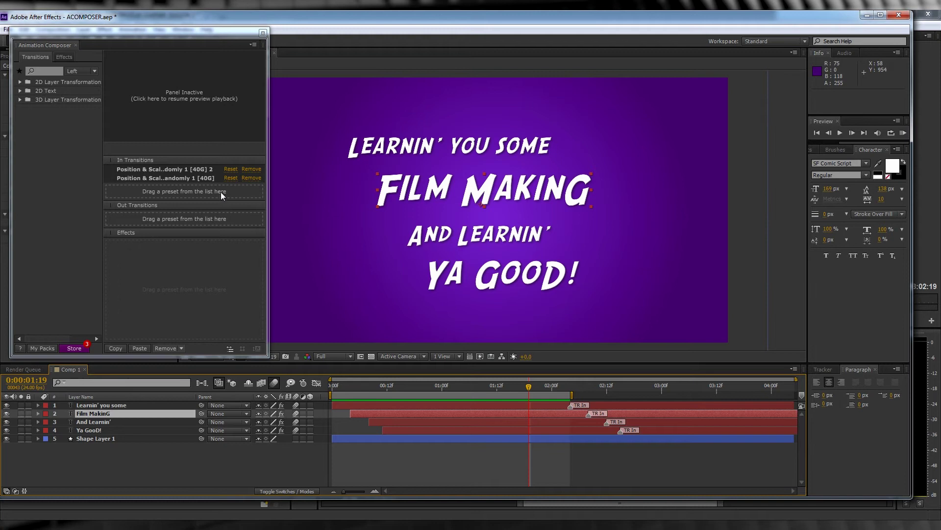
click(252, 177)
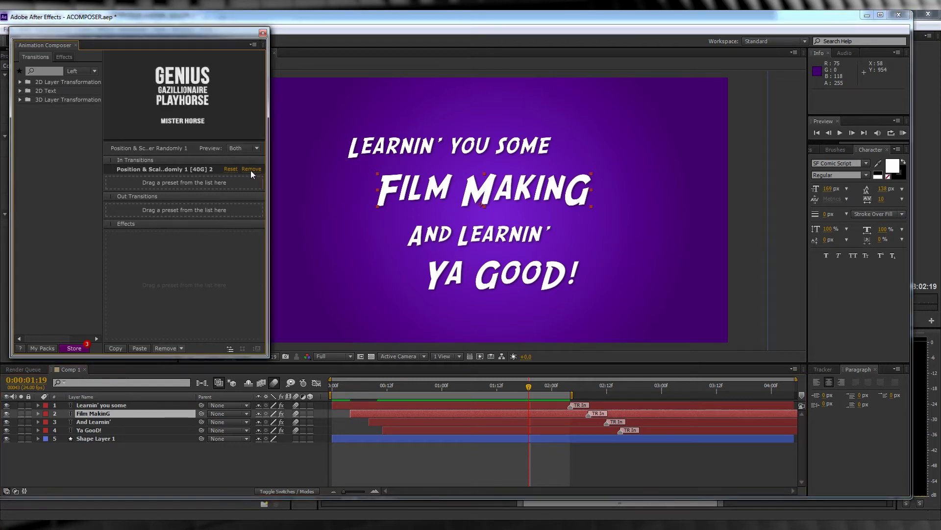
click(250, 169)
click(20, 90)
Apply the Animate Words Scale Words From End 2 preset as Film MakinG's in-transition
click(28, 117)
click(37, 170)
click(47, 179)
drag(79, 187, 128, 175)
Replace And Learnin's in-transition with Position Words bottom Start 3, then preview from the start
click(93, 463)
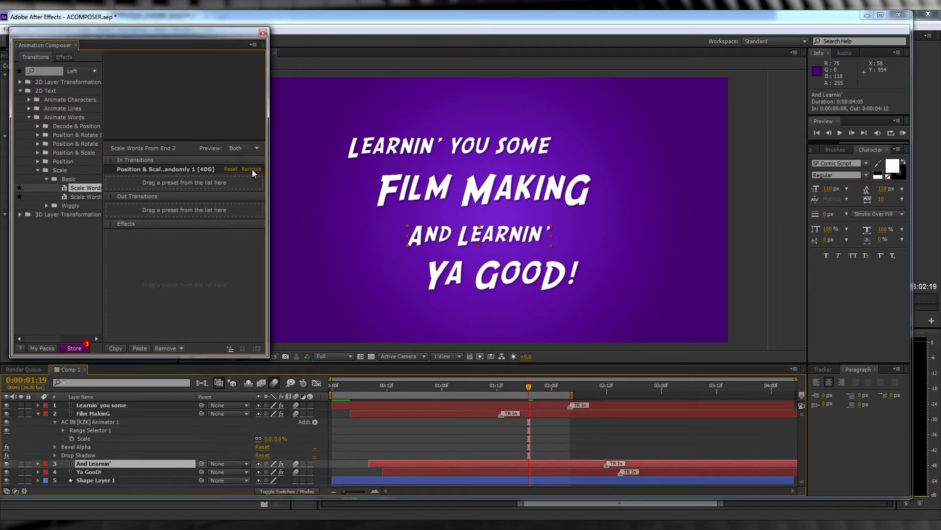
click(251, 169)
click(38, 170)
click(38, 144)
click(46, 152)
click(81, 162)
click(94, 413)
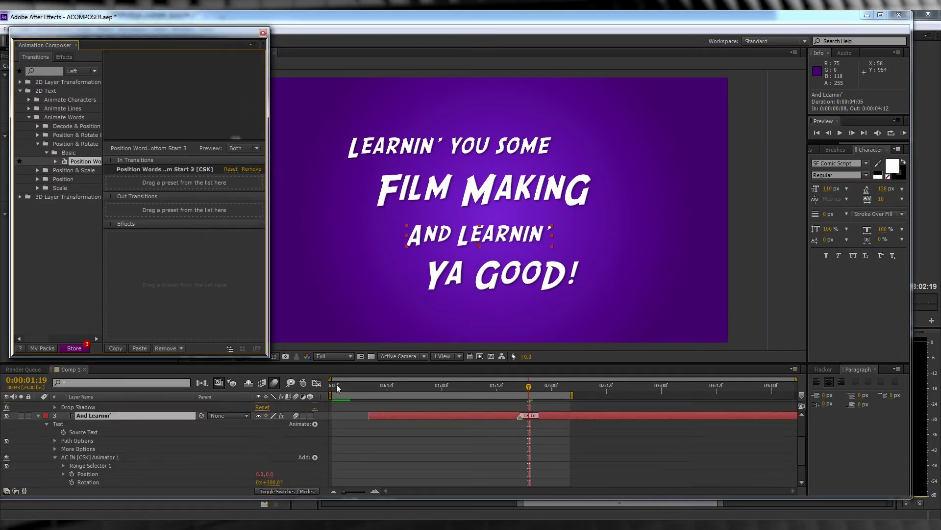
click(345, 386)
key(space)
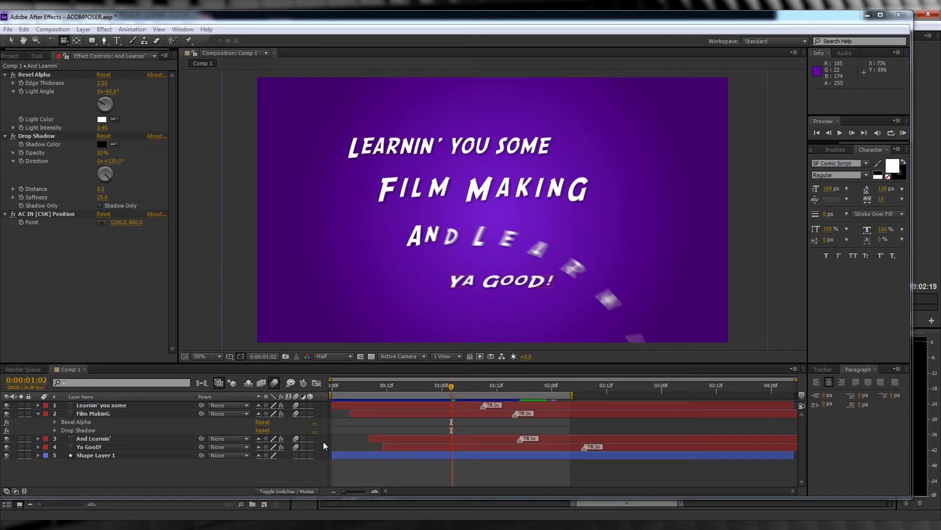
Turn on 3D for the title layers and add a new camera layer
drag(311, 408, 308, 416)
click(310, 447)
click(311, 455)
click(83, 29)
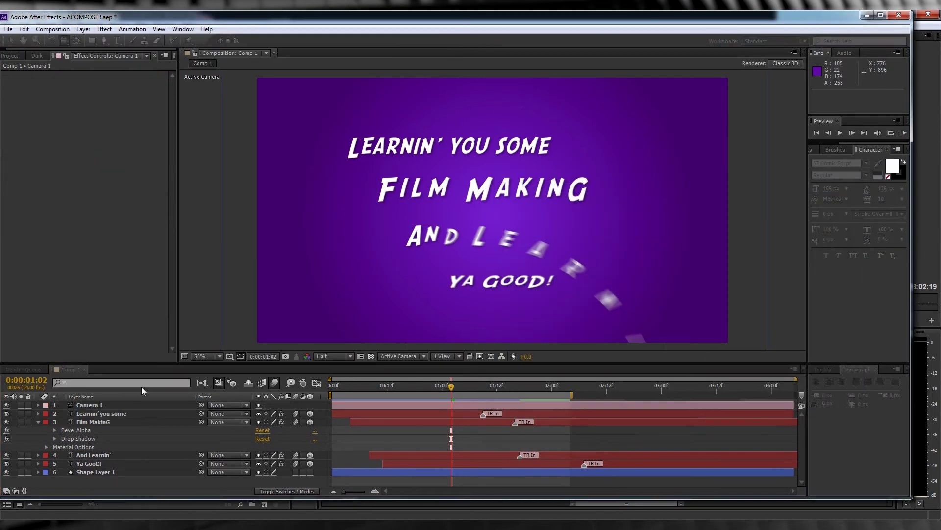
Keyframe the camera Position at 0:00 and 2:04, dollying closer, then RAM preview
key(p)
key(Home)
key(alt+shift+p)
click(570, 385)
key(c)
drag(521, 275, 521, 314)
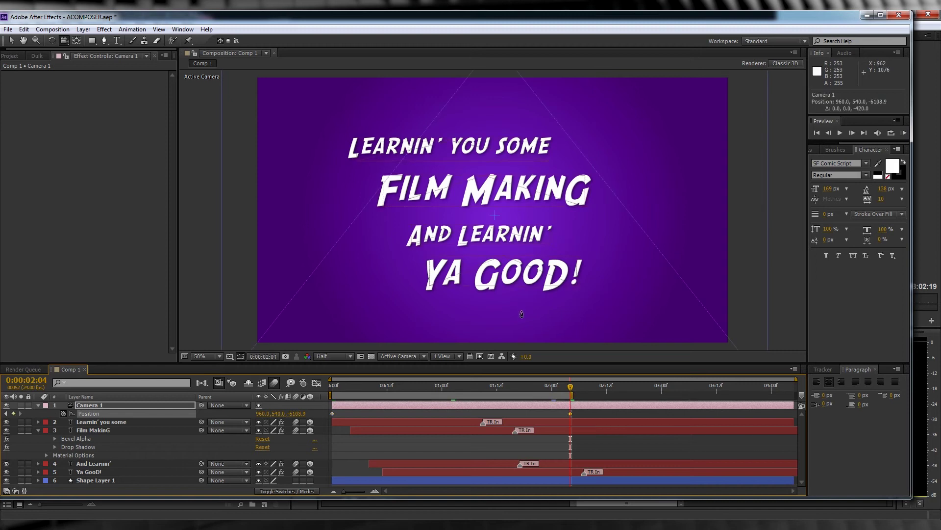
key(KP_0)
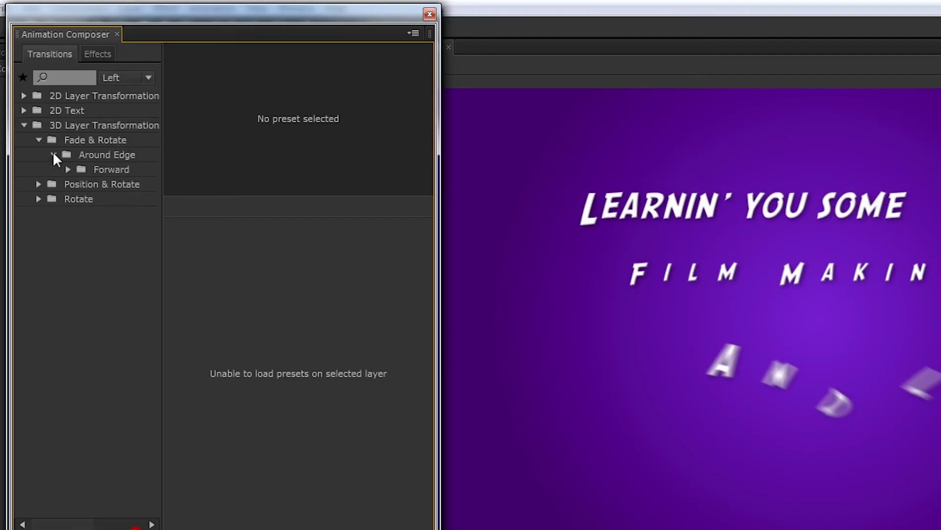
click(38, 139)
click(38, 153)
click(39, 139)
click(24, 124)
click(24, 110)
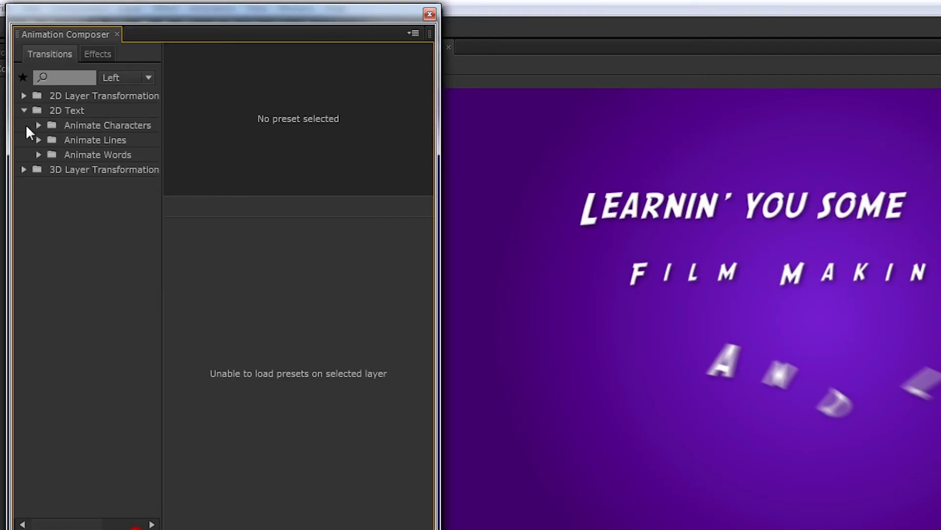
click(38, 154)
click(38, 140)
click(38, 125)
click(23, 95)
click(38, 126)
click(39, 110)
click(79, 152)
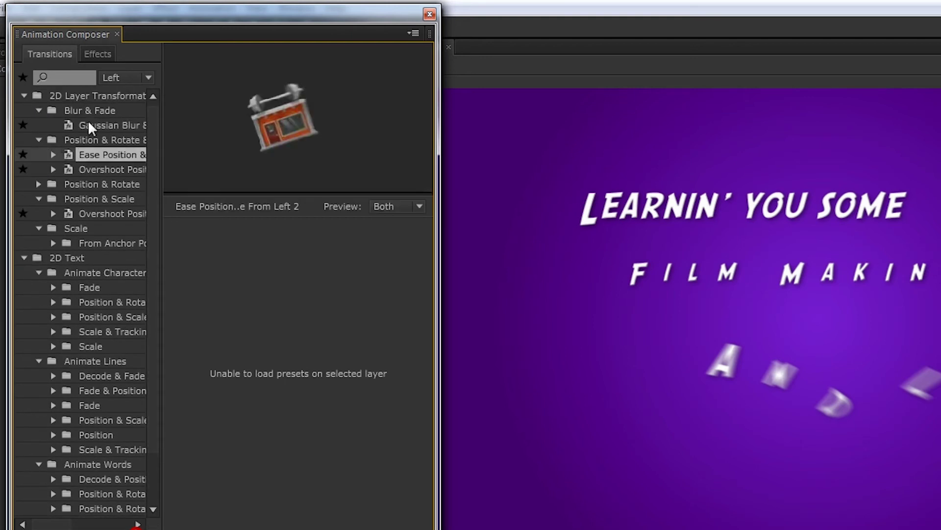
click(98, 302)
click(53, 302)
click(68, 316)
click(106, 346)
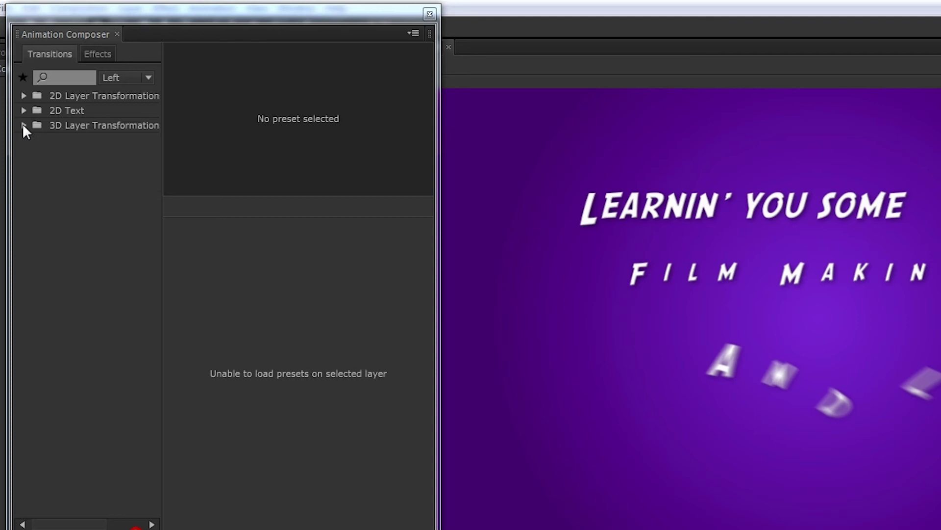
click(24, 125)
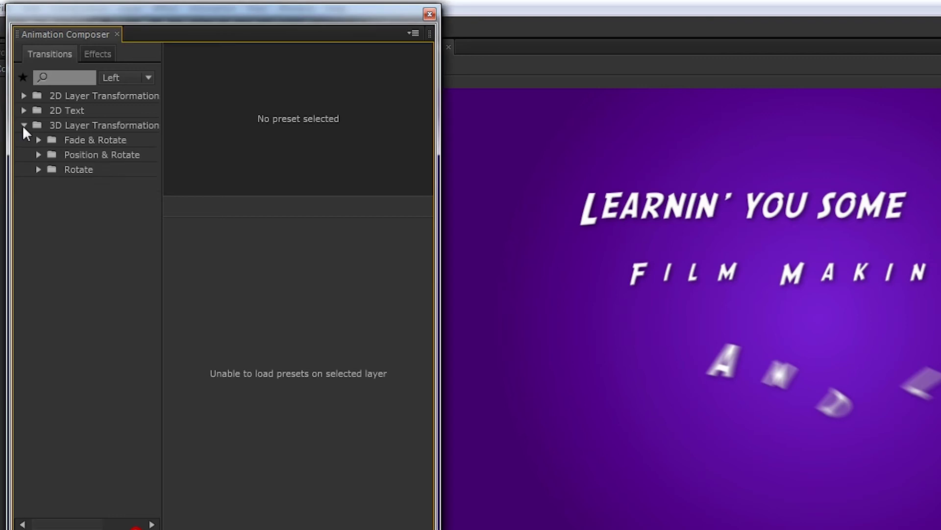
Browse the 3D Layer Transformation presets like Position & Rotate, Rotate and Fade & Rotate
click(39, 155)
click(38, 214)
click(38, 140)
click(53, 153)
click(67, 168)
click(23, 125)
Browse the 2D Text and 2D Layer Transformation preset categories in Animation Composer
click(23, 110)
click(38, 154)
click(39, 140)
click(38, 125)
click(23, 96)
click(38, 169)
click(38, 155)
click(39, 125)
click(38, 111)
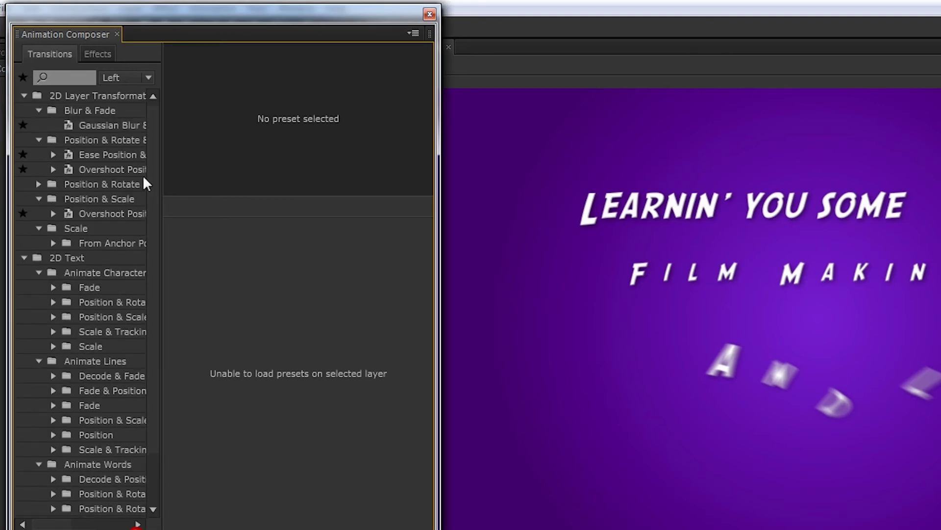
click(90, 302)
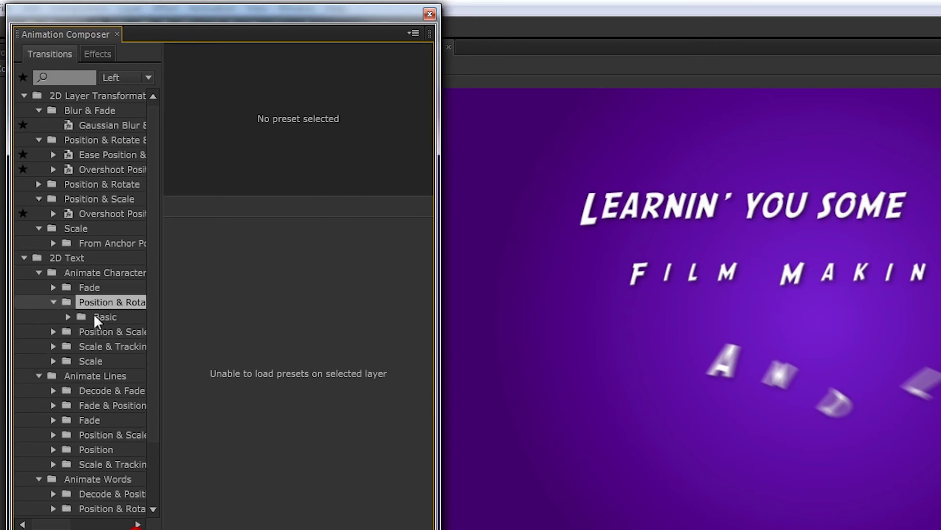
click(95, 316)
click(23, 95)
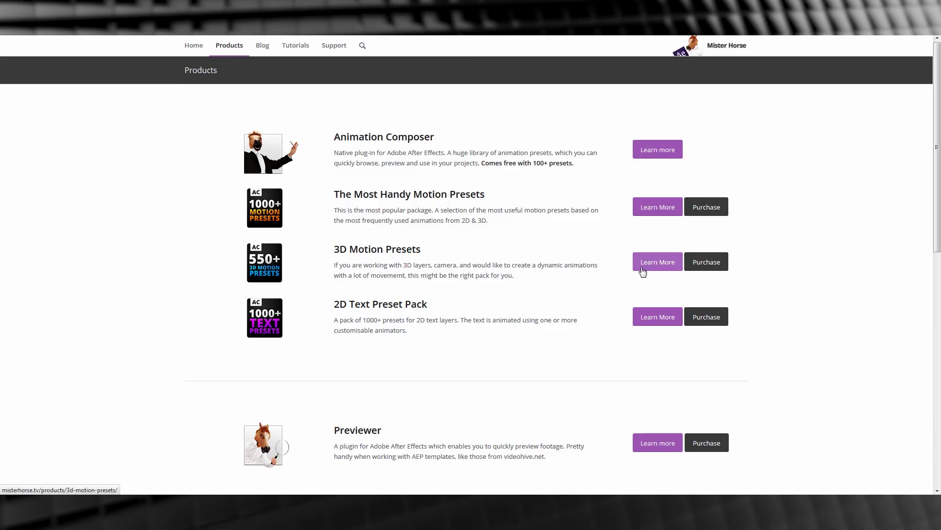
Open the 2D Text Preset Pack product details on the Mister Horse site and scroll through them
click(657, 317)
scroll(936, 207, down, 5)
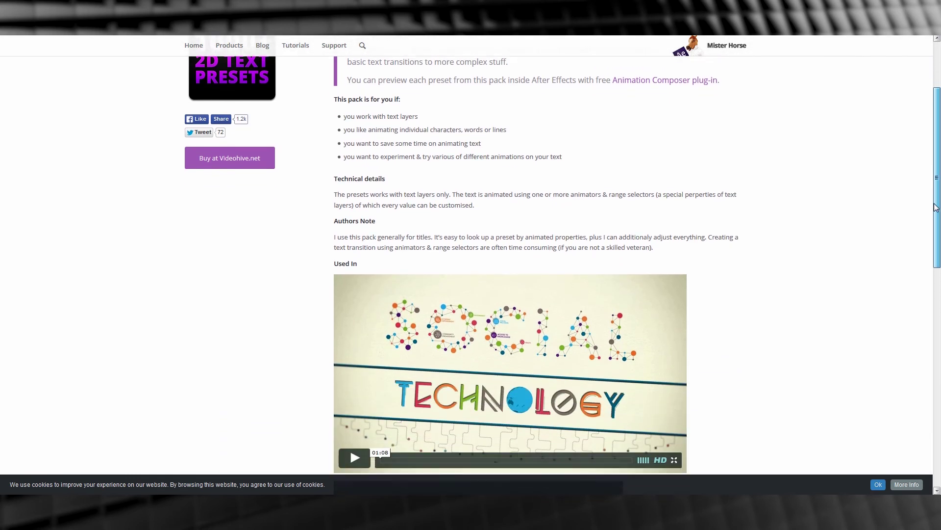
scroll(936, 207, down, 5)
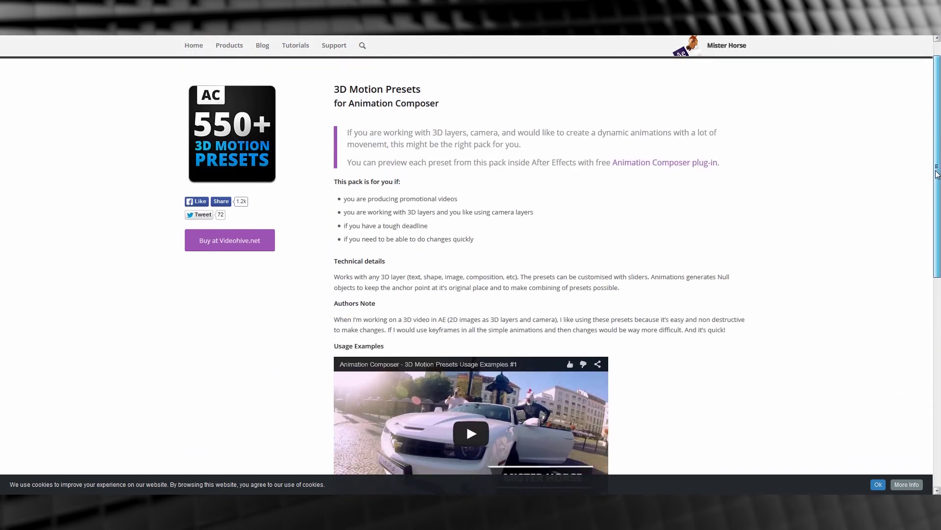
scroll(936, 174, down, 3)
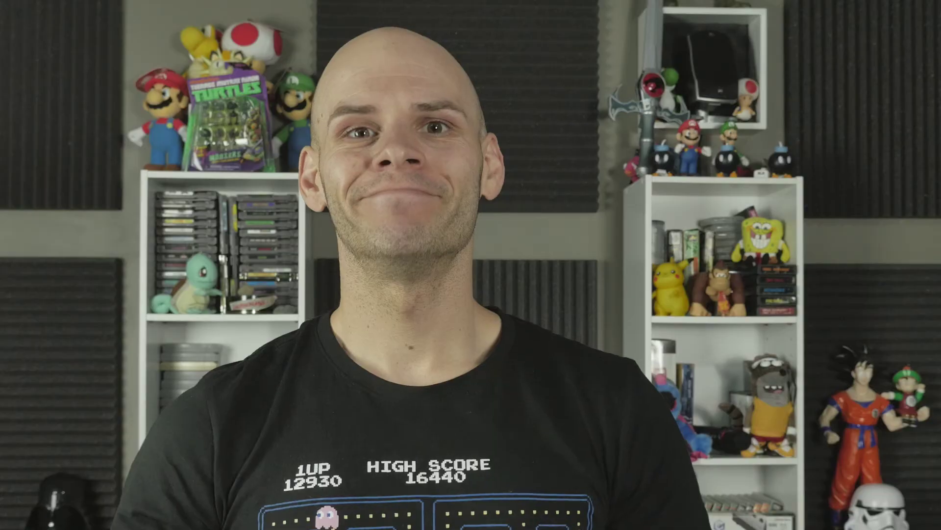